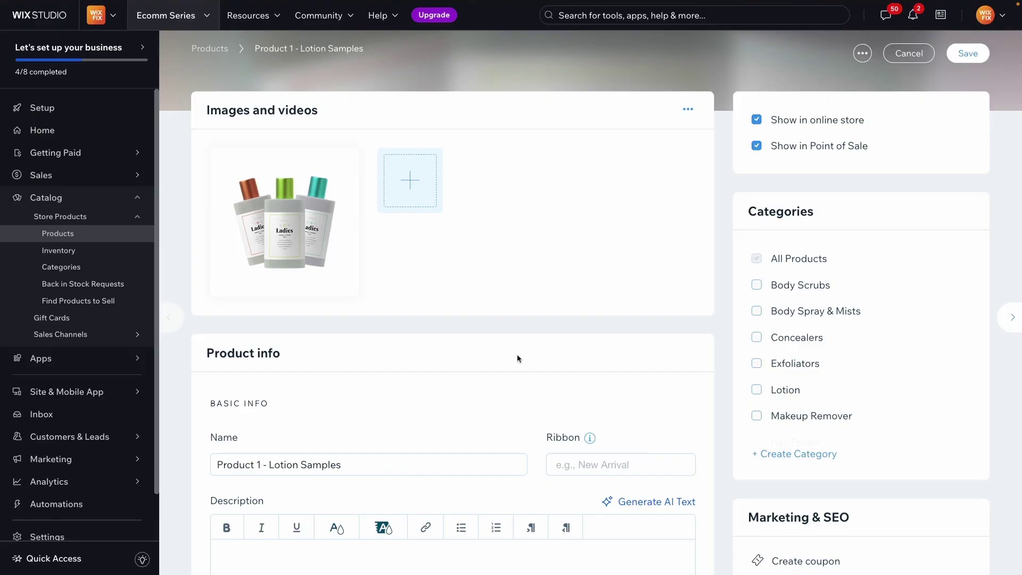
# - Review the Lotion Samples product page and save its changes
pyautogui.scroll(-3, 506, 290)
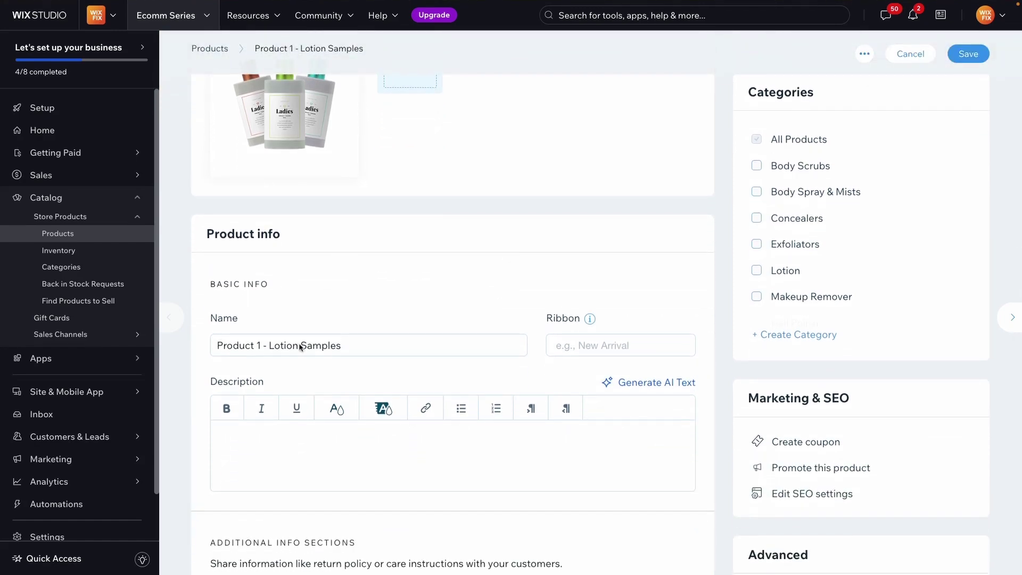
pyautogui.scroll(3, 338, 345)
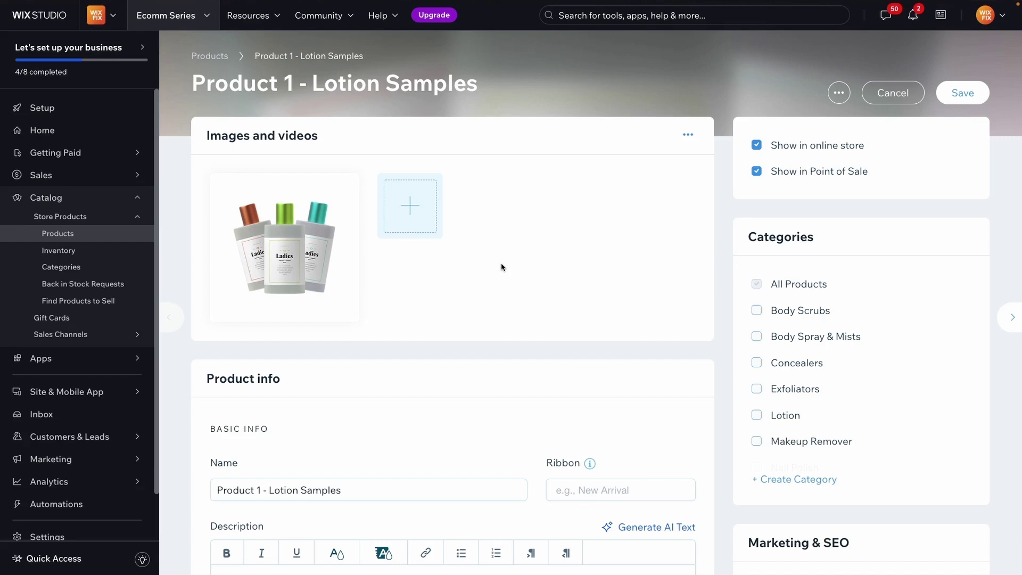
pyautogui.click(964, 99)
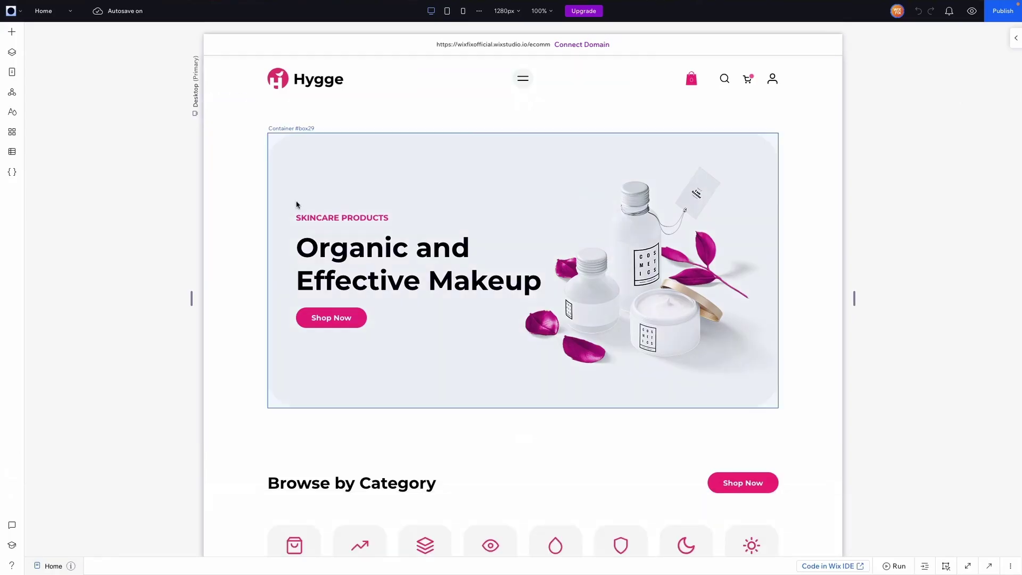
# - Search the App Market for 'checkout requirement'
pyautogui.click(12, 132)
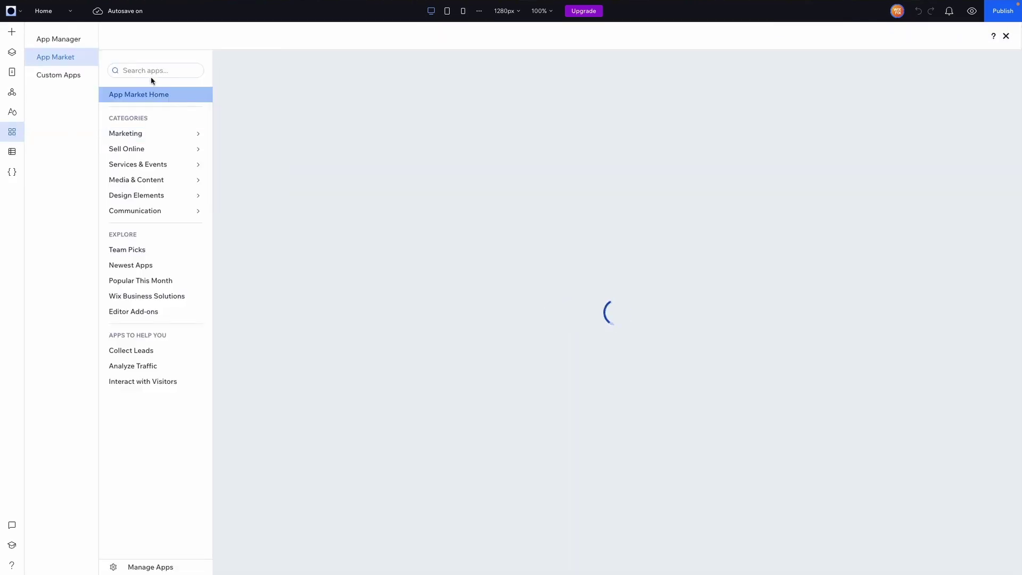
pyautogui.click(153, 71)
pyautogui.write('check')
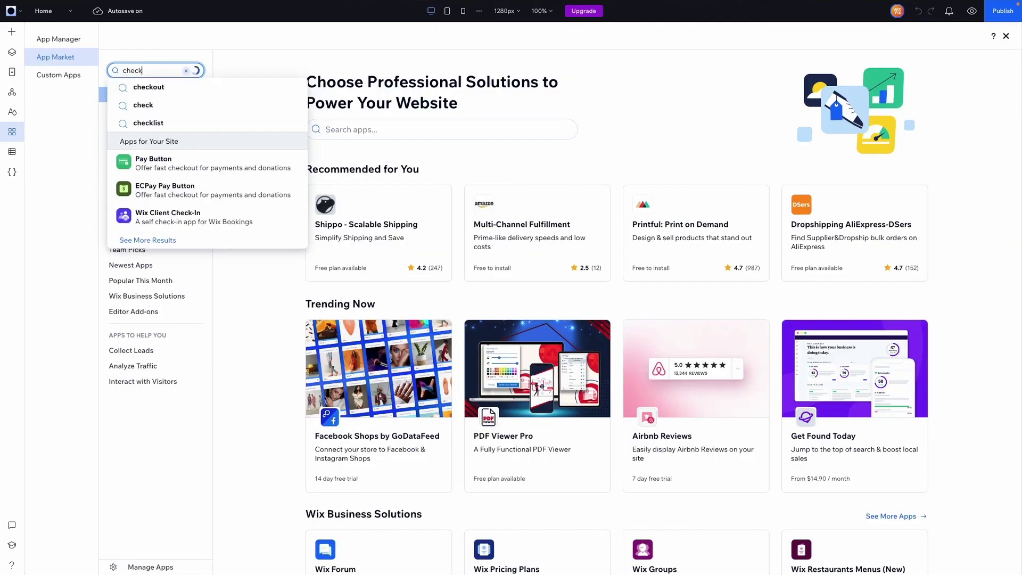
pyautogui.write('out requirement')
pyautogui.press('Return')
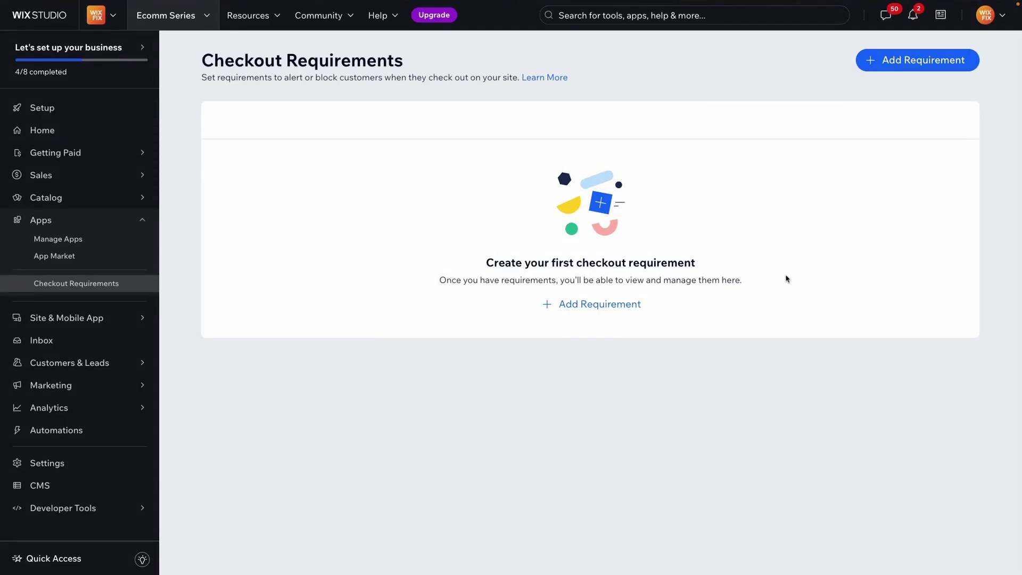
# - Add a new Maximum quantity of products requirement with a quantity of 3
pyautogui.click(609, 305)
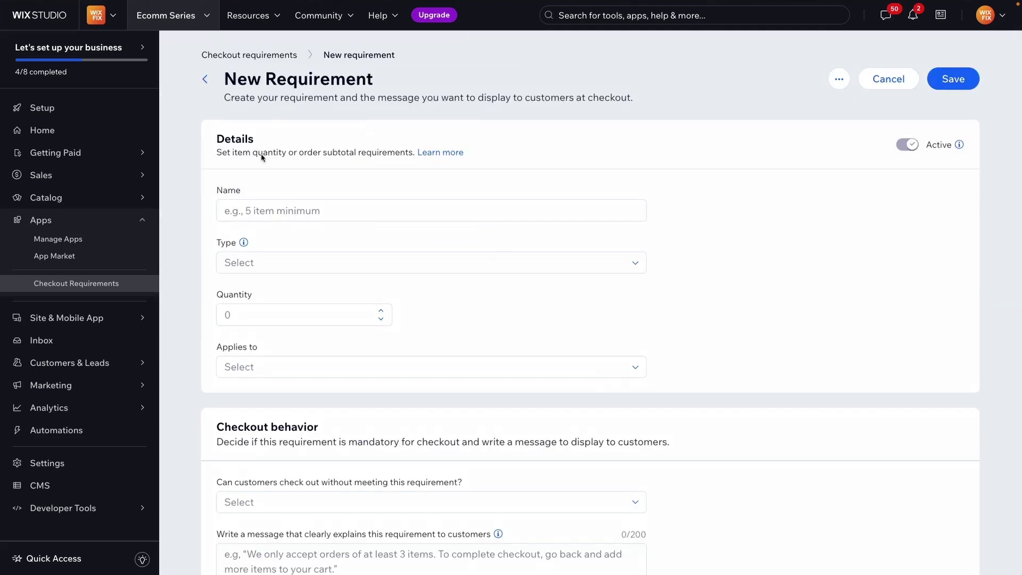
pyautogui.click(293, 267)
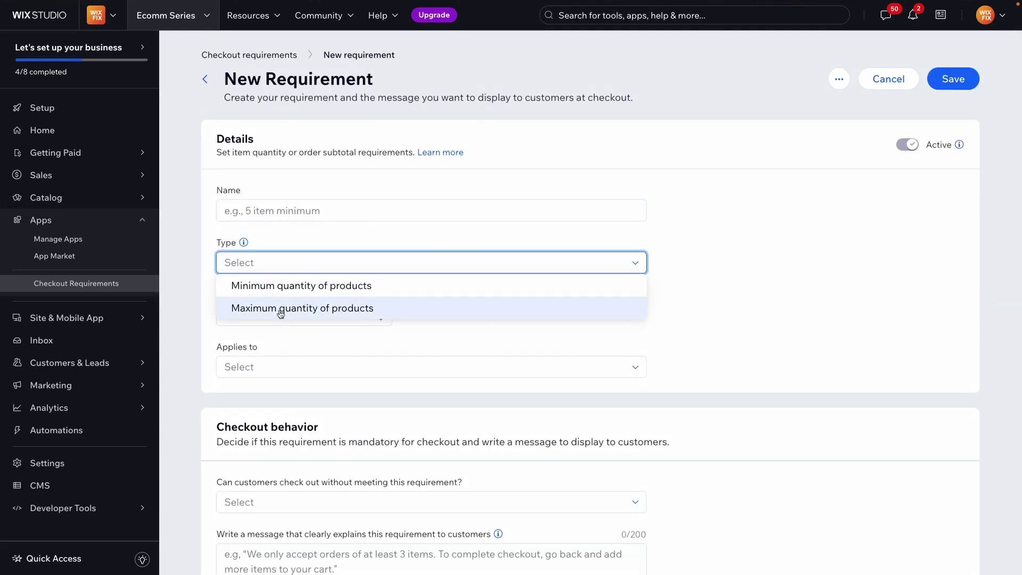
pyautogui.click(280, 311)
pyautogui.click(334, 312)
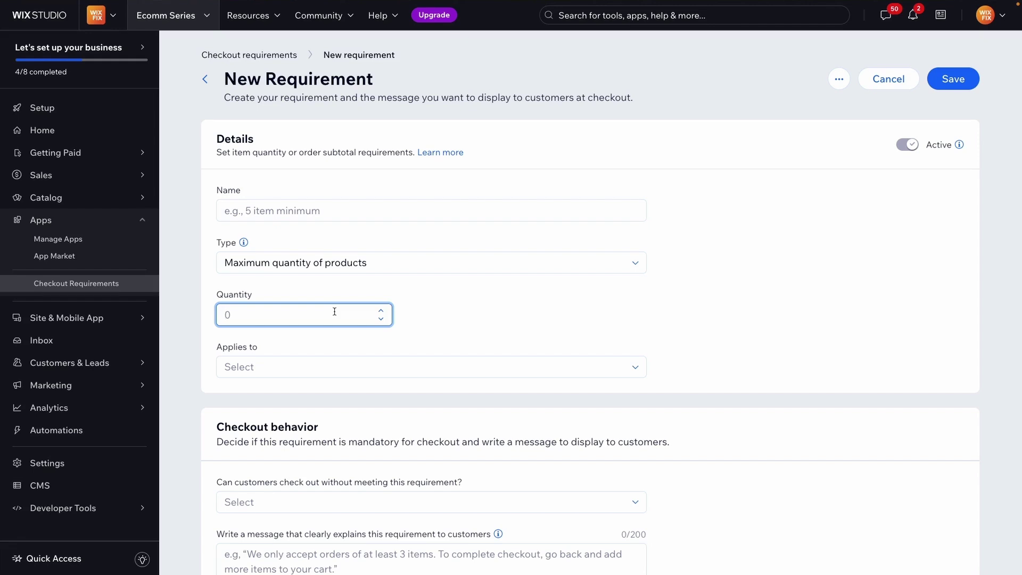
pyautogui.write('3')
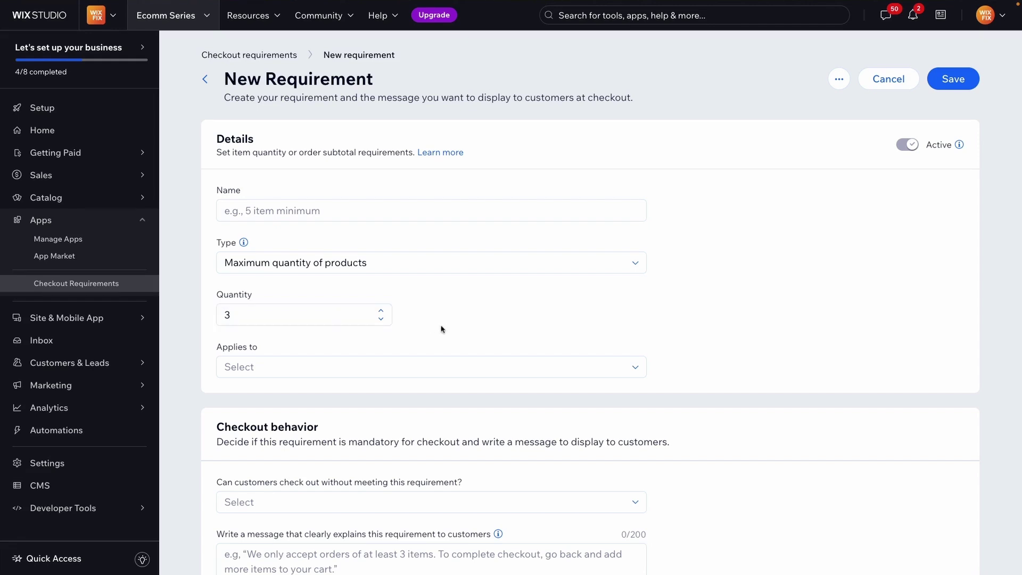
# - Apply it to Product 1 - Lotion Samples and name it 'Sample Order Max'
pyautogui.click(365, 366)
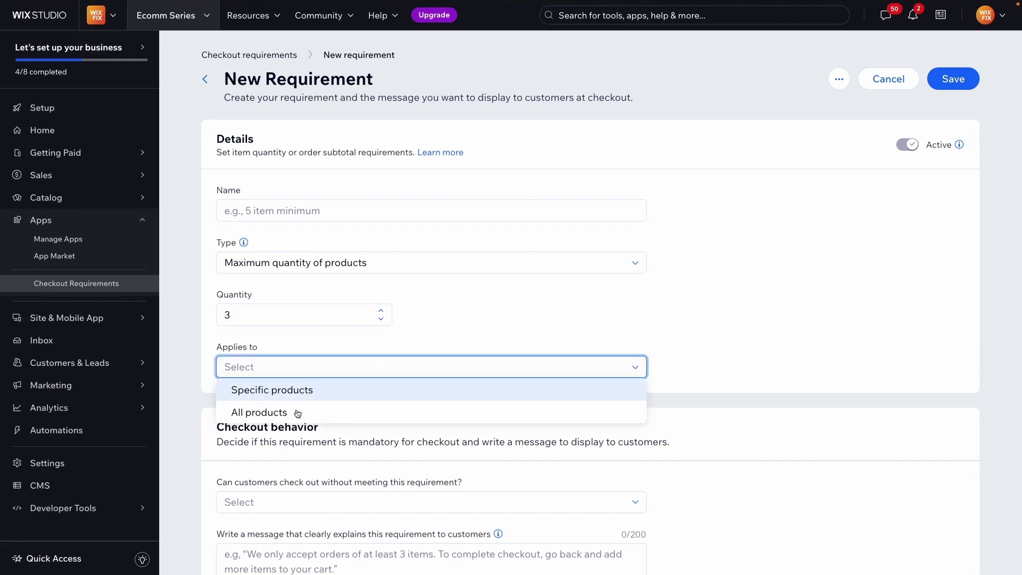
pyautogui.click(302, 390)
pyautogui.click(308, 444)
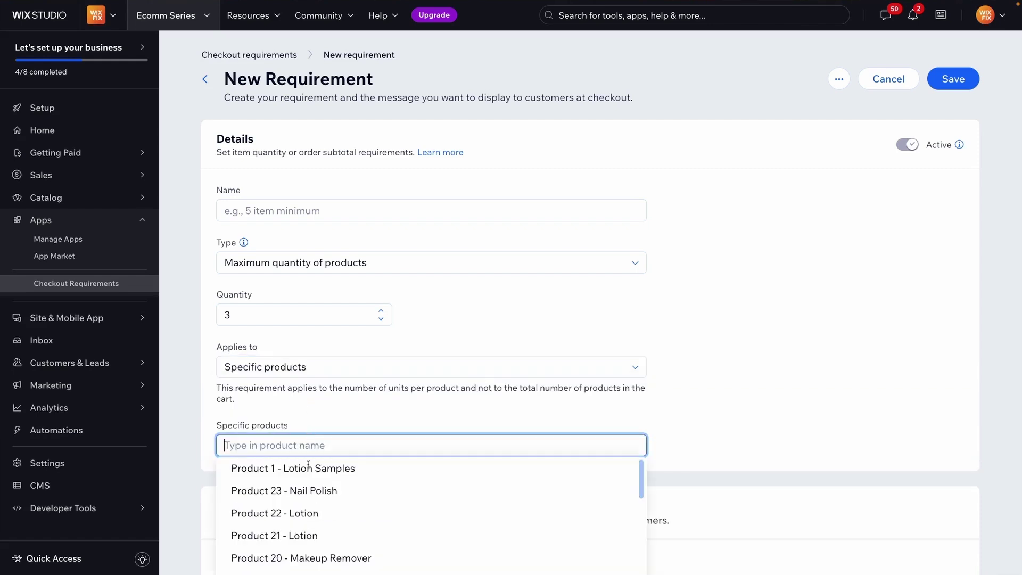
pyautogui.click(335, 471)
pyautogui.click(277, 212)
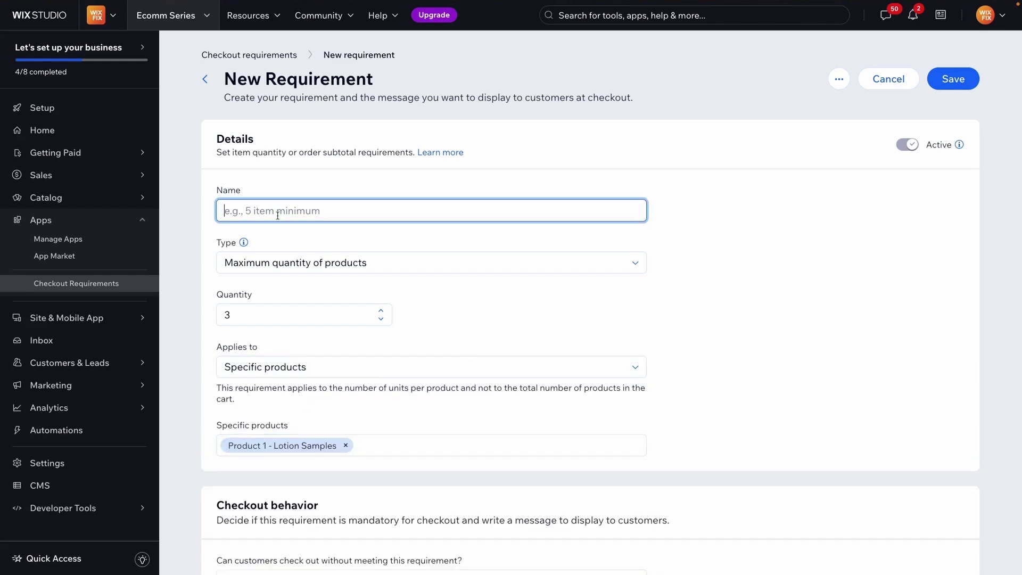
pyautogui.write('Sample Order Max')
pyautogui.scroll(-3, 269, 351)
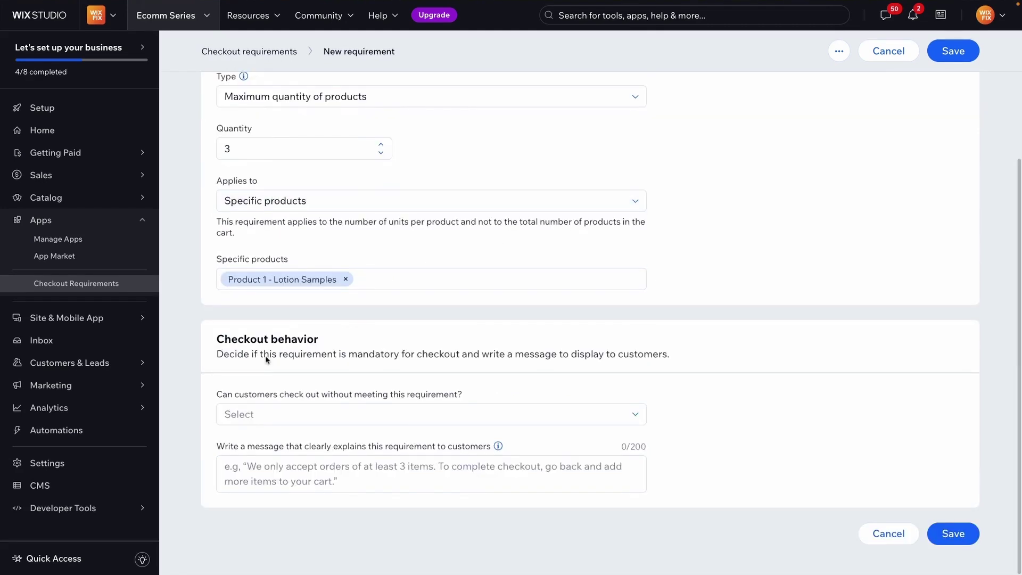
# - Set customers unable to check out, showing an error message instead
pyautogui.moveTo(229, 341); pyautogui.dragTo(351, 352)
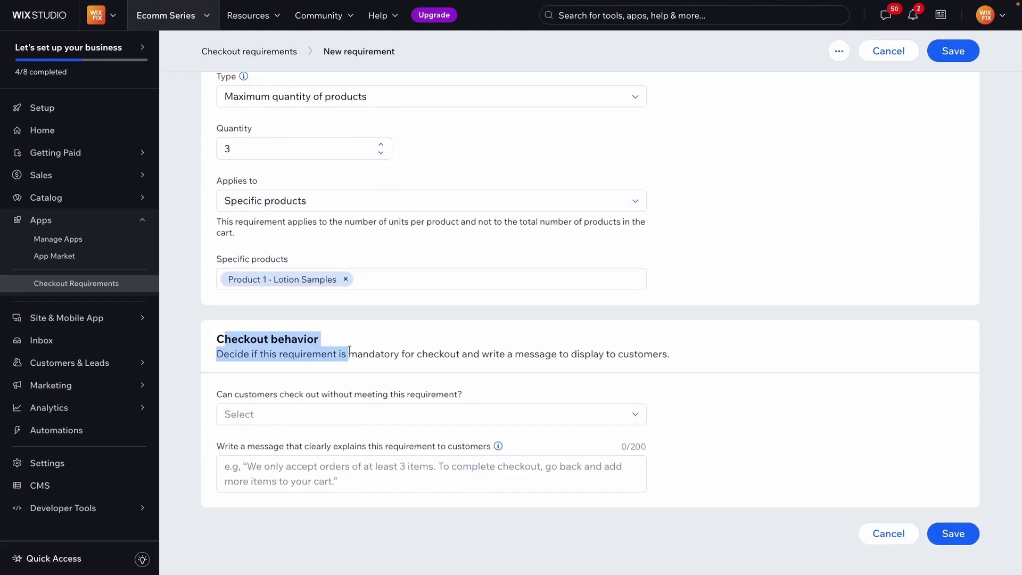
pyautogui.click(252, 396)
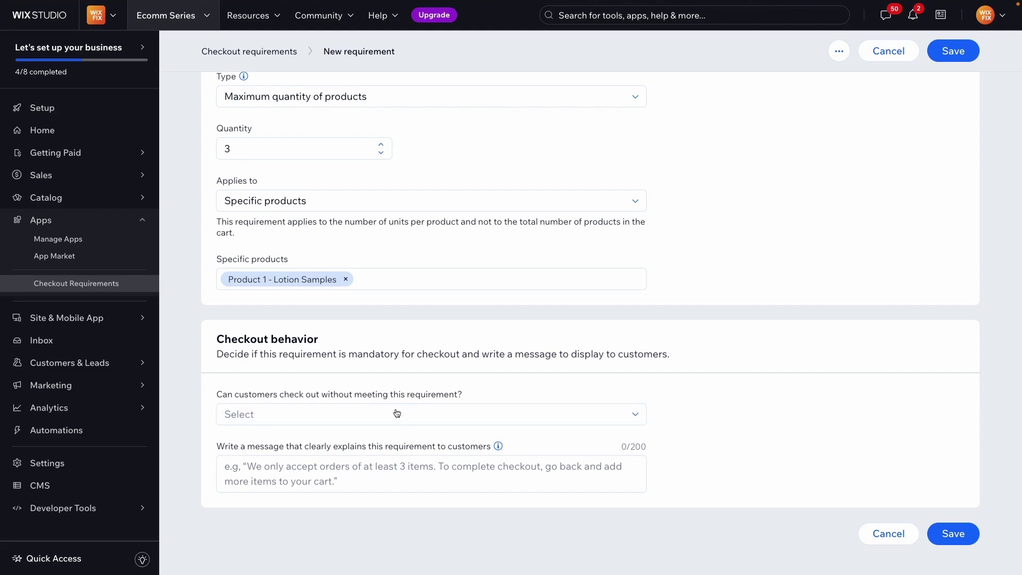
pyautogui.click(366, 420)
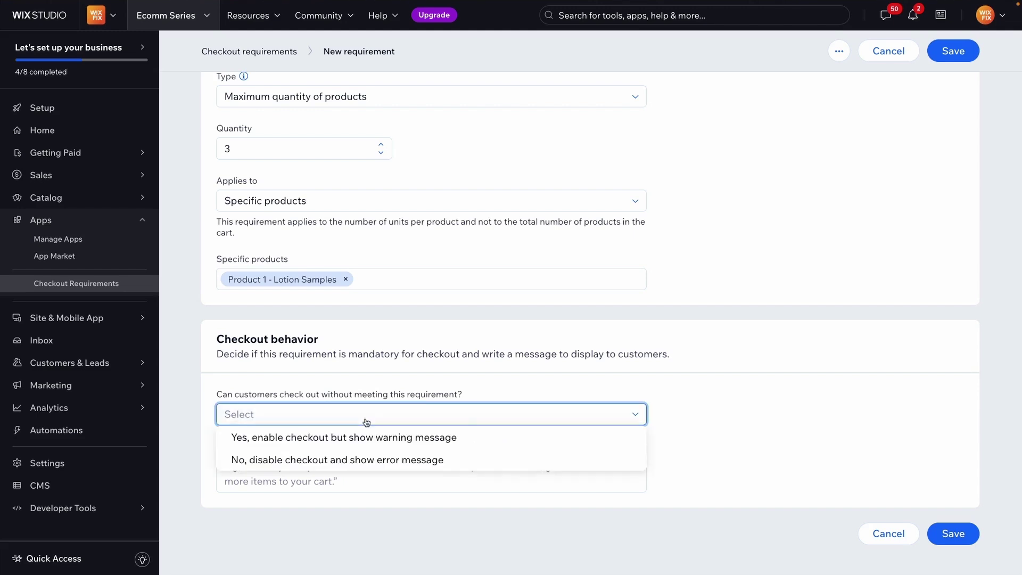
pyautogui.click(274, 461)
# - Paste the maximum-samples error message, end it with a period, and save the requirement
pyautogui.click(342, 477)
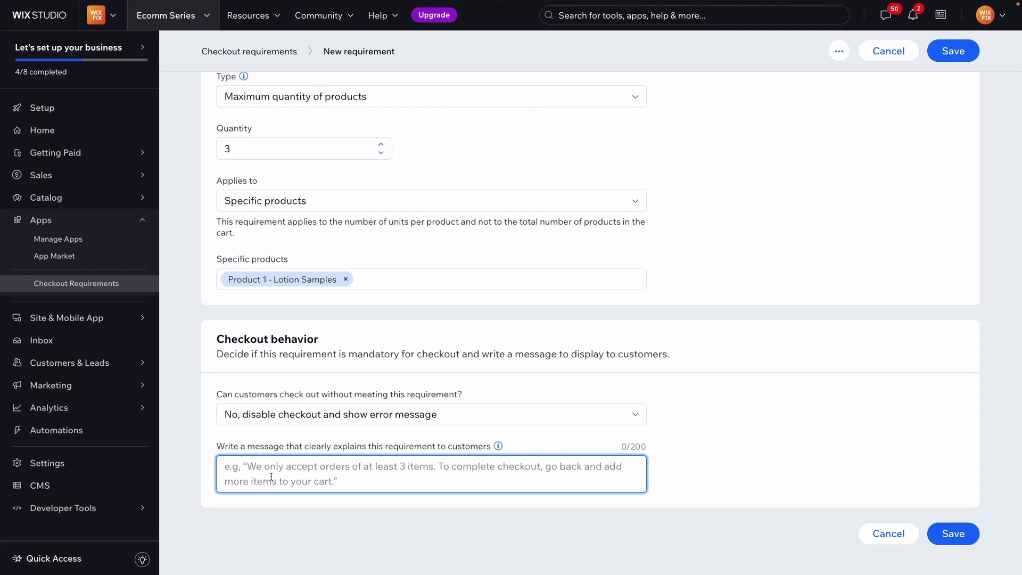
pyautogui.write('There is a maximum amount of samples that you can order')
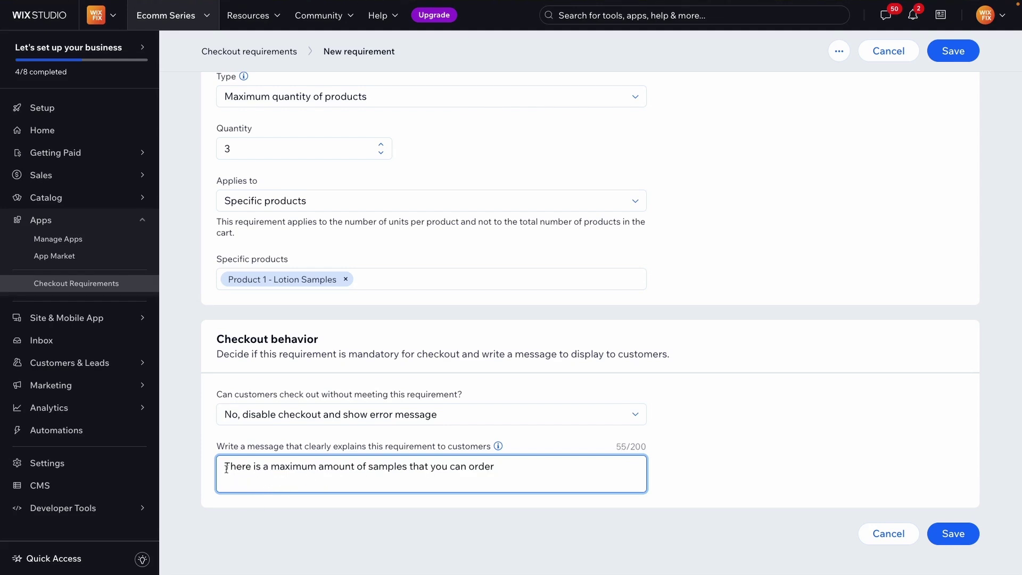
pyautogui.moveTo(226, 467); pyautogui.dragTo(532, 467)
pyautogui.click(532, 468)
pyautogui.write('.')
pyautogui.click(954, 535)
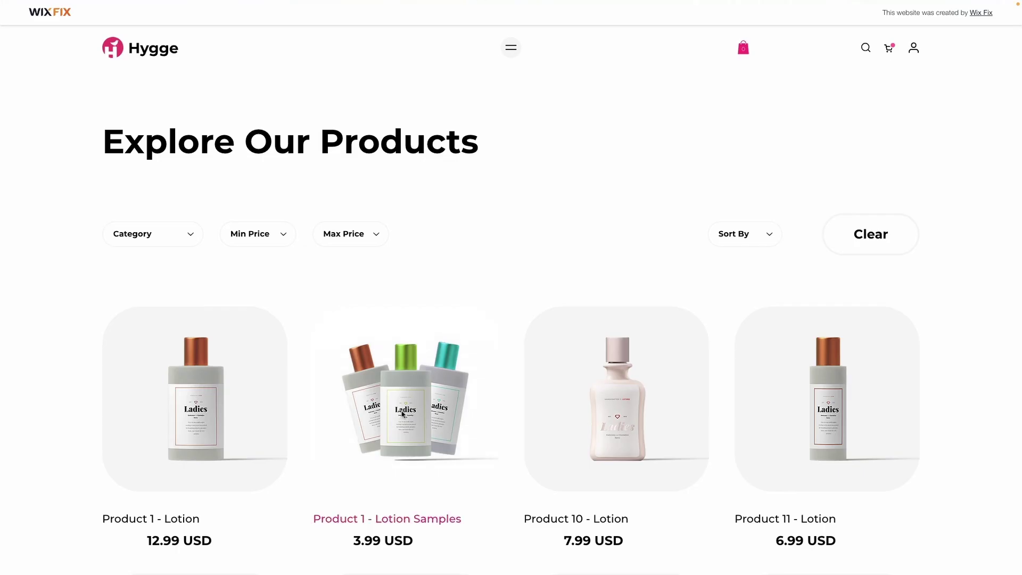
# - Add 4 Lotion Samples to the cart and check the maximum-samples warning
pyautogui.click(468, 414)
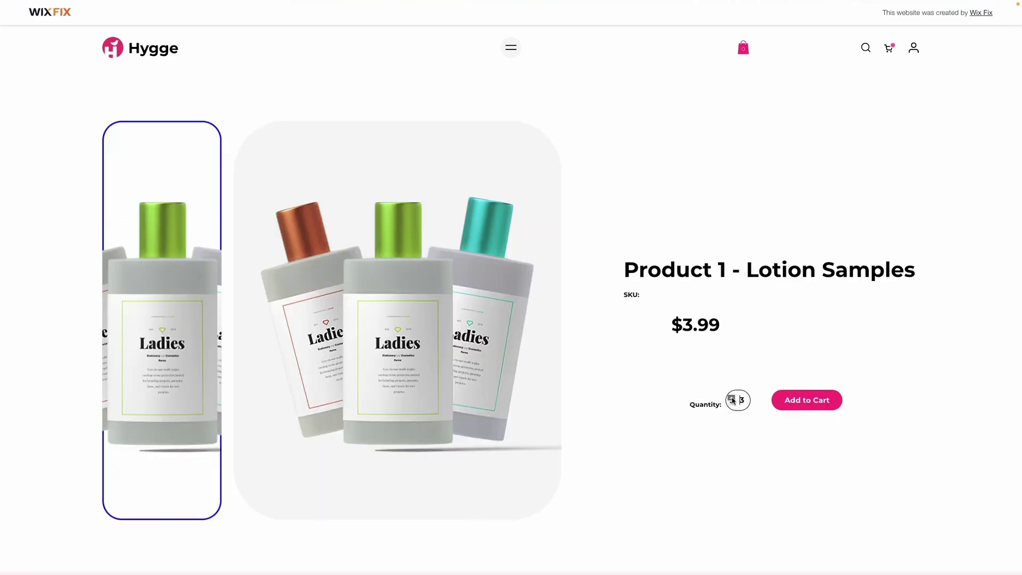
pyautogui.click(803, 401)
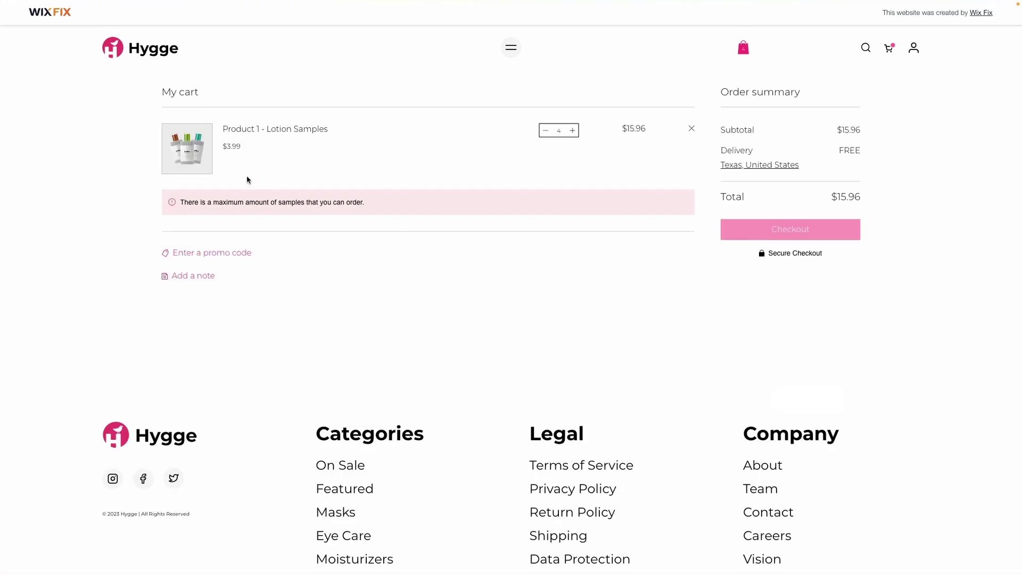
pyautogui.moveTo(183, 204); pyautogui.dragTo(383, 201)
pyautogui.click(390, 201)
pyautogui.moveTo(257, 202); pyautogui.dragTo(392, 203)
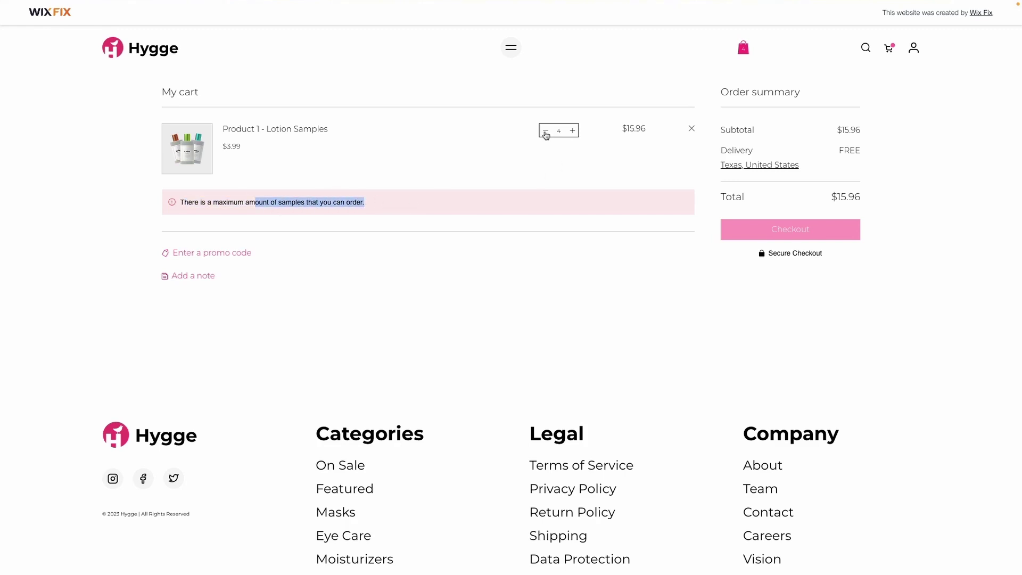